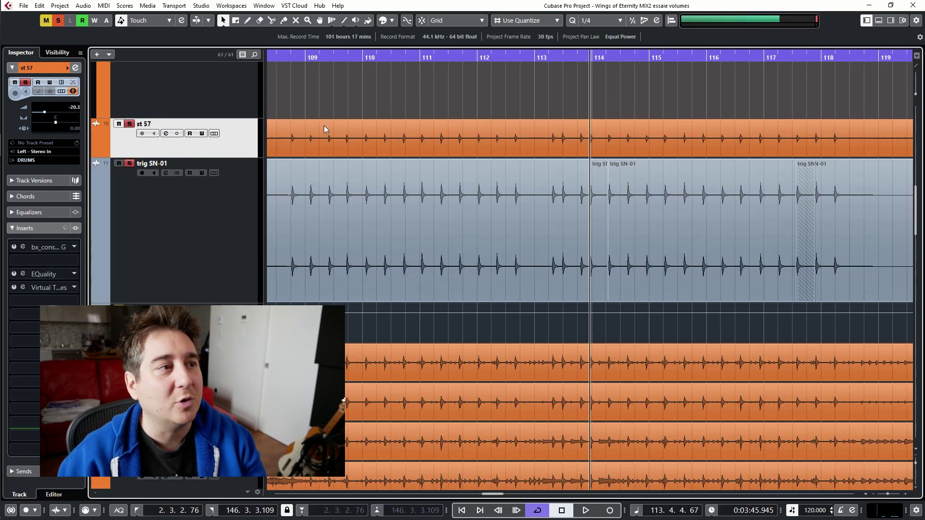
Step: Mute and unsolo the st 57 track and audition the trig SN-01 track on its own from just before bar 114
click(119, 123)
click(129, 124)
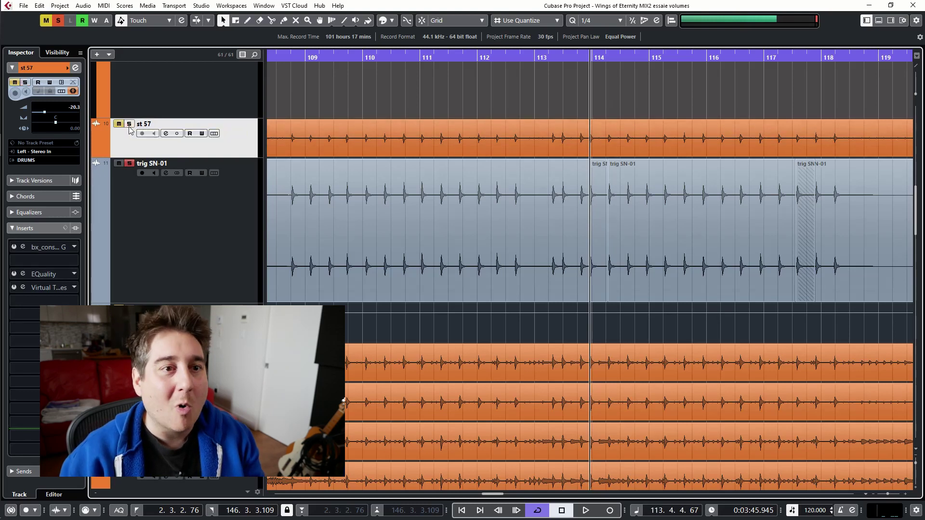
key(space)
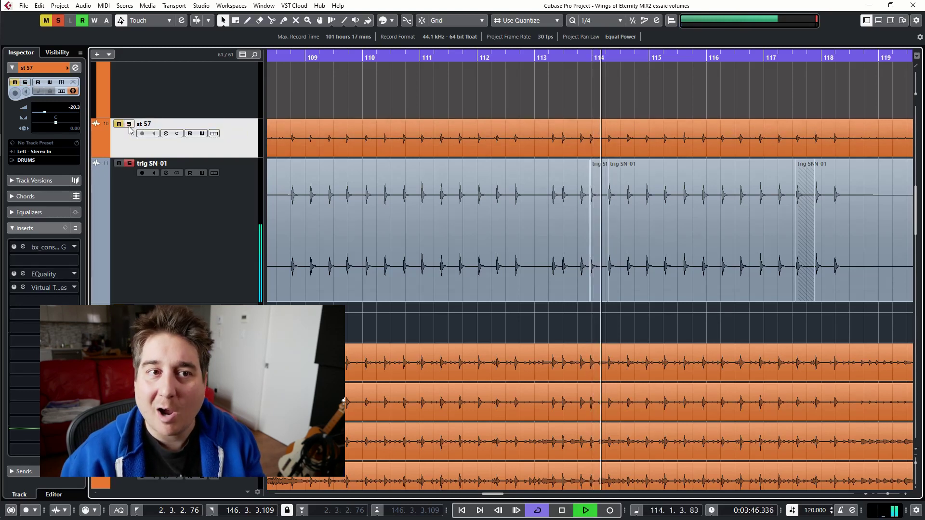
key(space)
Step: Unmute and solo st 57, mute and unsolo trig SN-01, and audition the st 57 track on its own
click(129, 124)
click(118, 123)
click(118, 163)
click(129, 163)
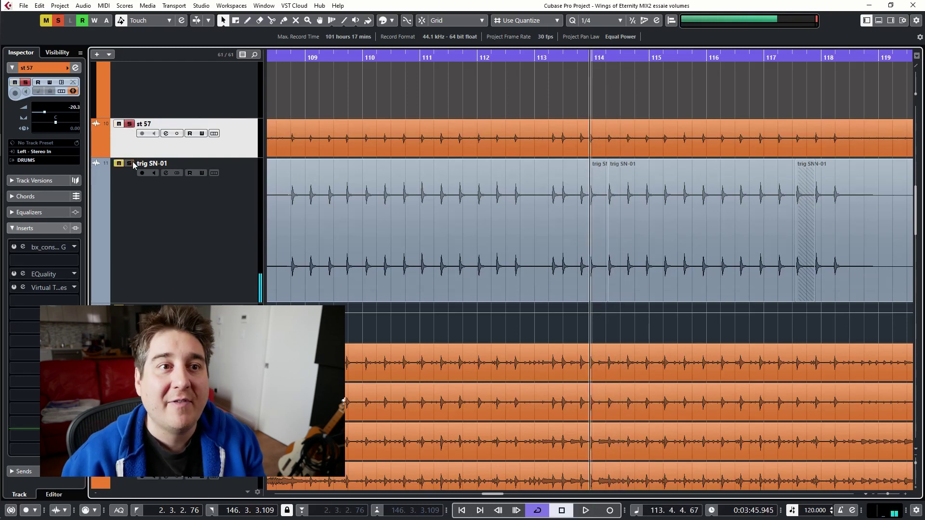
key(space)
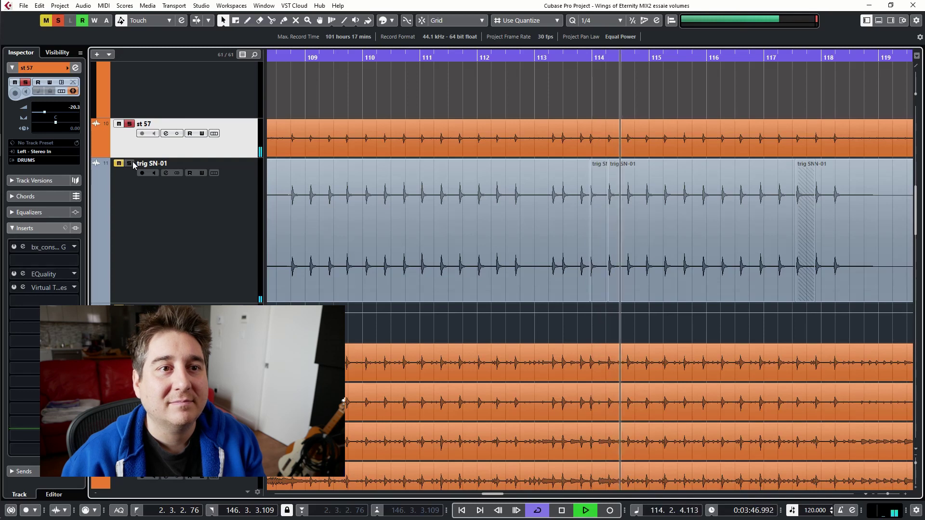
key(space)
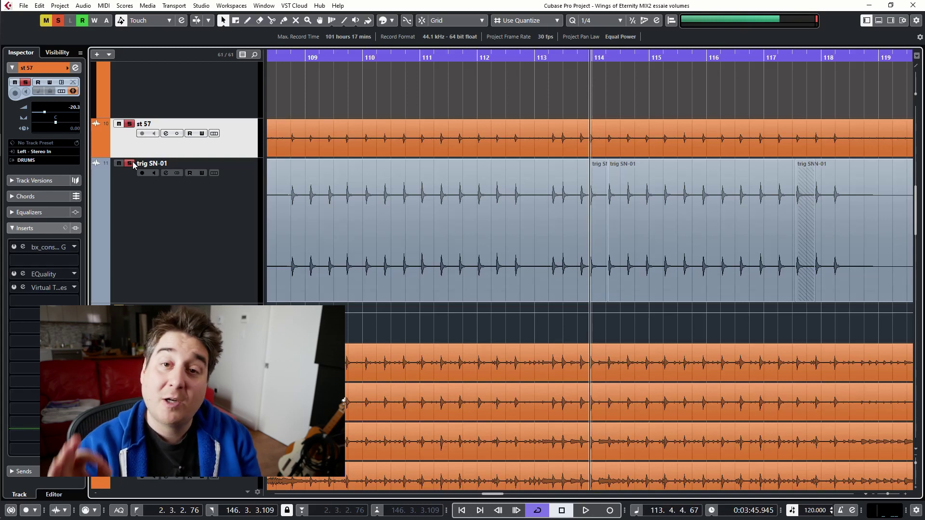
Step: Try moving the trig SN-01 event just before bar 114 to the right and extending the preceding event over the gap
key(h)
key(h)
key(h)
key(h)
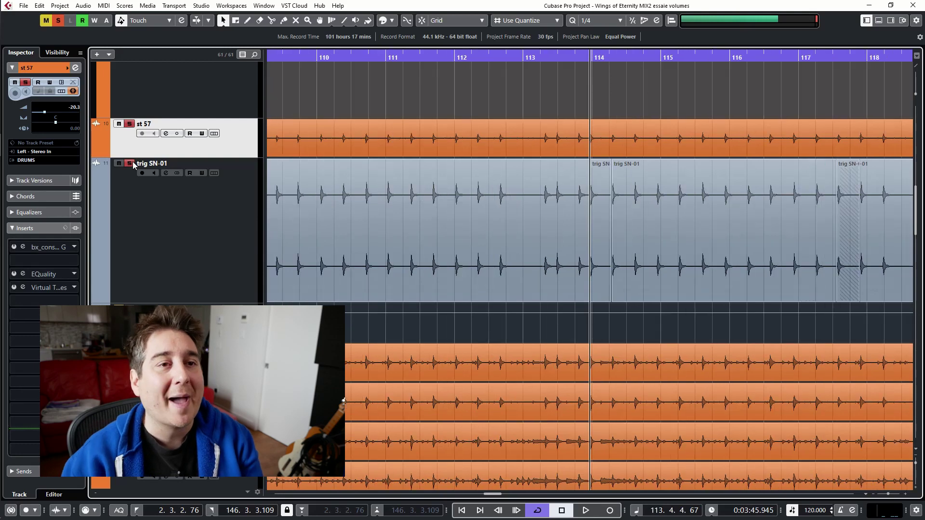
key(h)
key(h)
key(h)
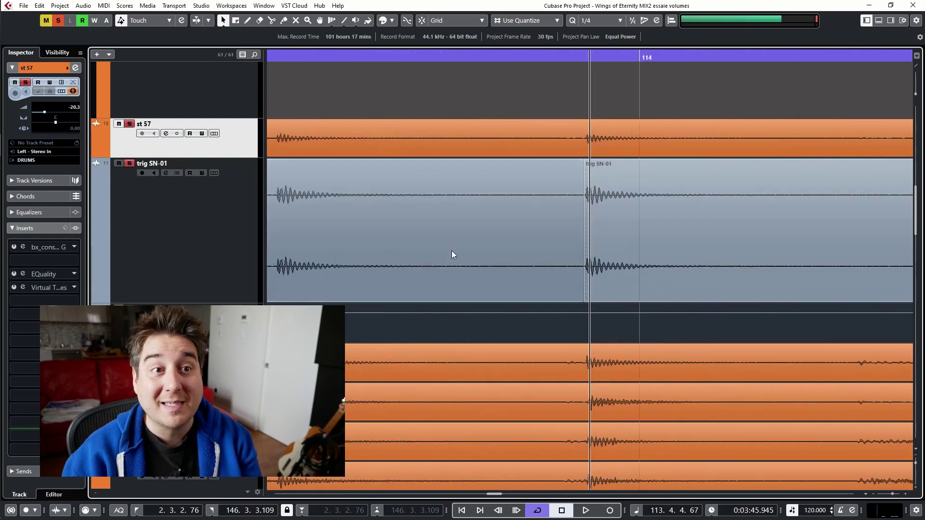
key(h)
key(h)
key(h)
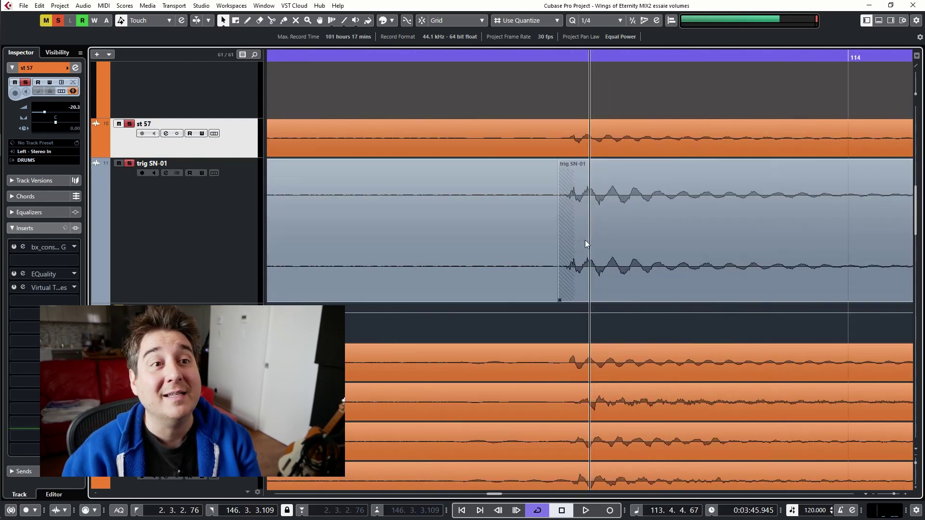
drag(584, 240, 806, 228)
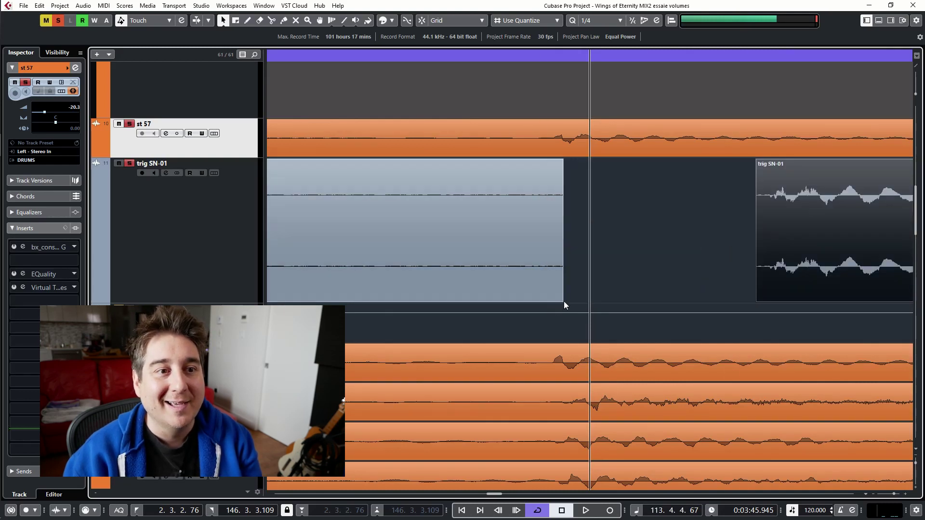
drag(561, 300, 781, 292)
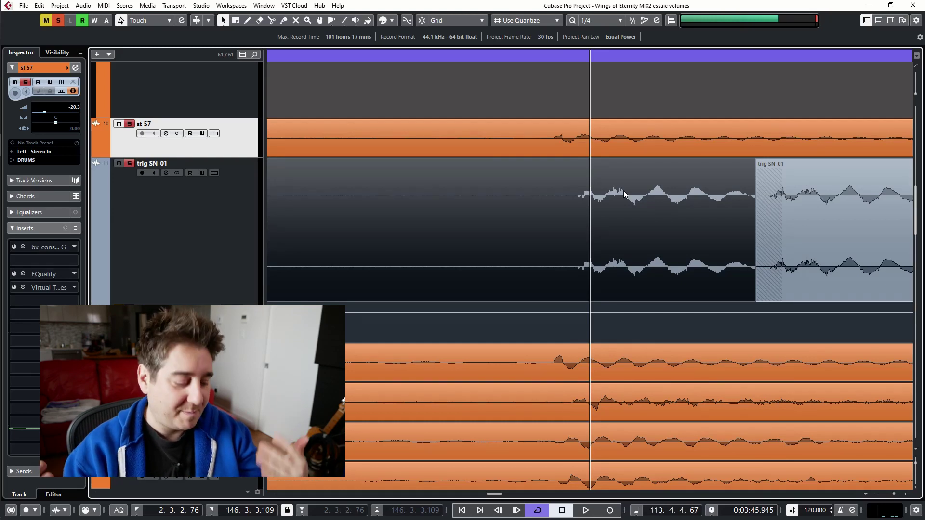
key(ctrl+Left)
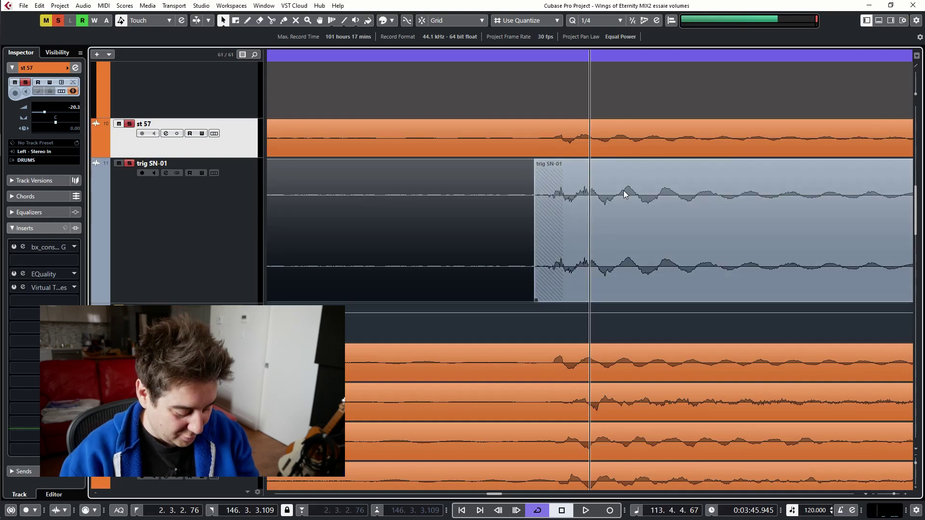
Step: Delete the short trig SN-01 patch event just after 117.3 and extend the following event's start back over the gap
key(g)
key(g)
key(g)
key(g)
key(g)
key(g)
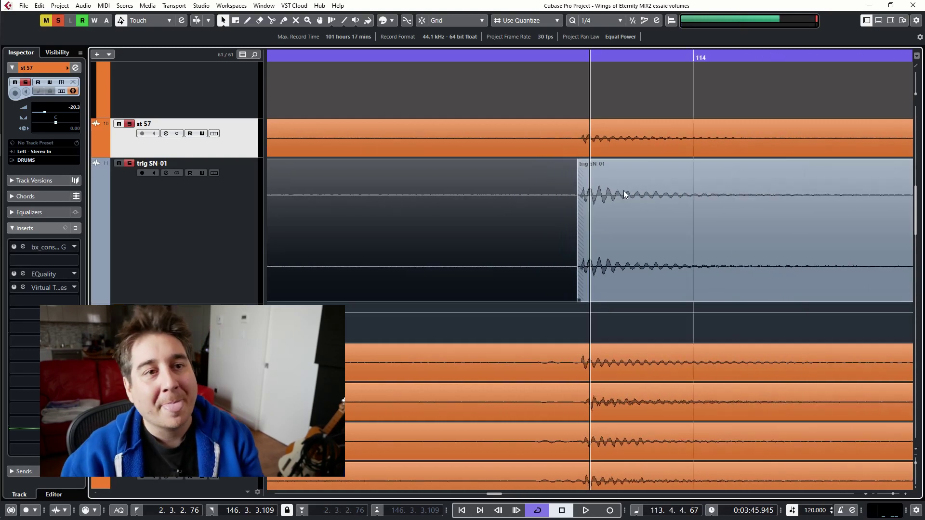
key(g)
key(g)
key(g)
key(g)
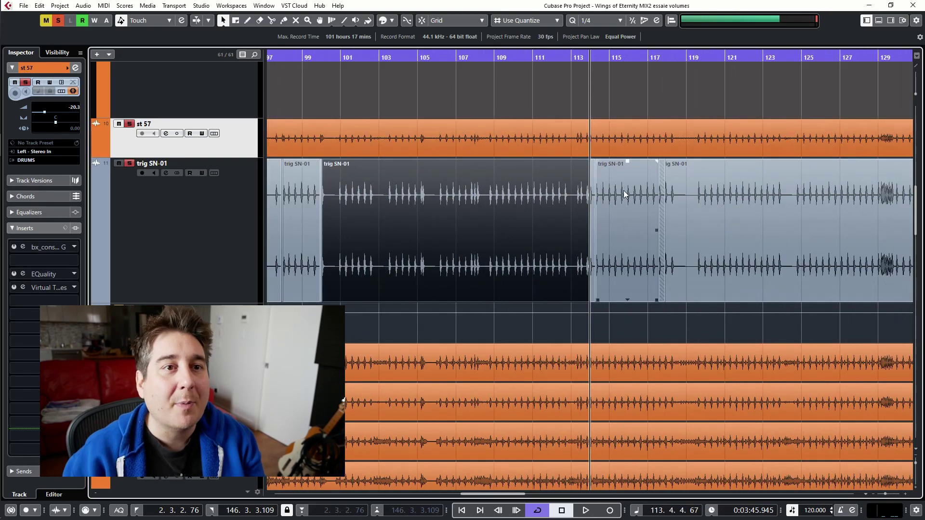
click(663, 58)
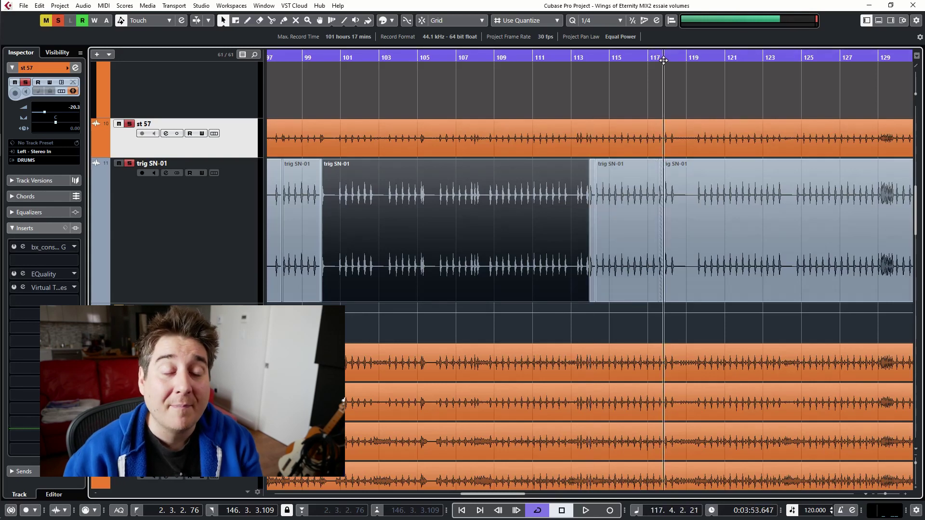
key(h)
key(h)
key(h)
key(h)
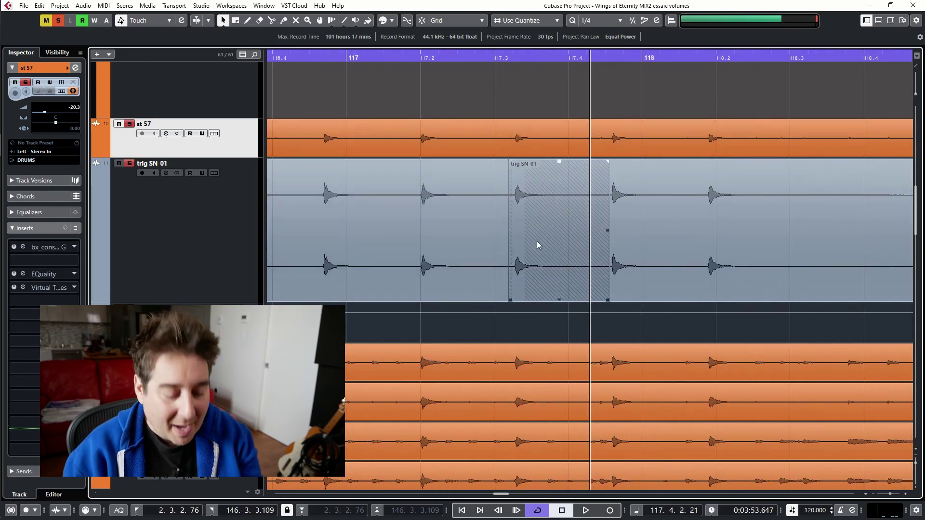
click(536, 240)
key(Delete)
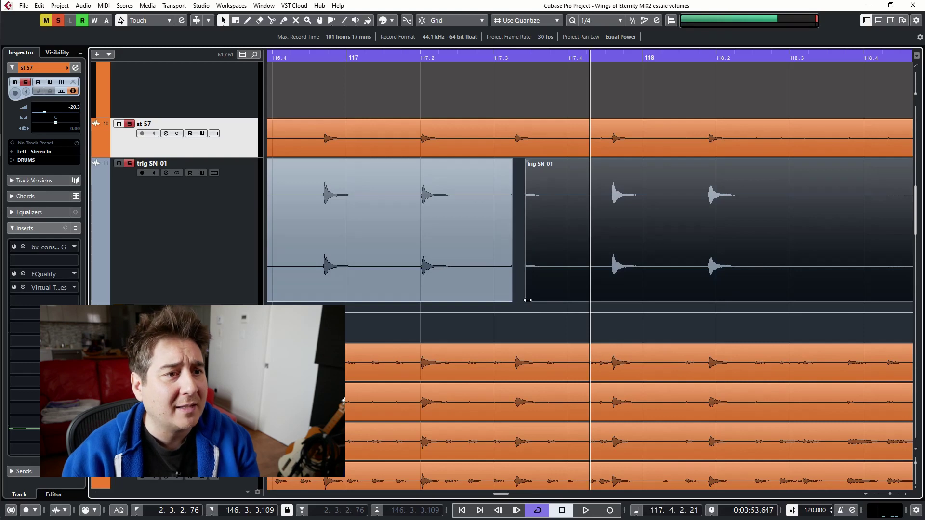
drag(526, 300, 480, 300)
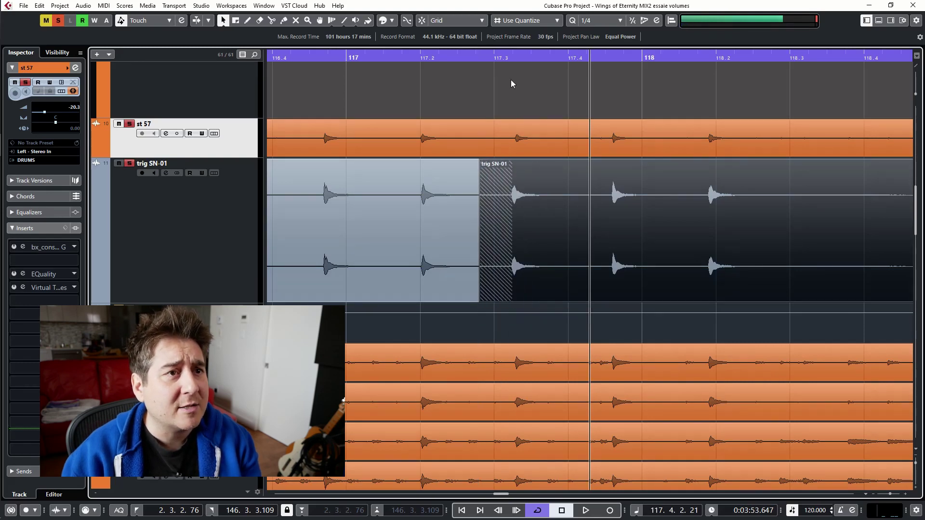
Step: Compare the exposed trig SN-01 hit near 117.3 with the st 57 waveform, and undo the deletion and event extension
click(512, 56)
key(h)
key(h)
key(h)
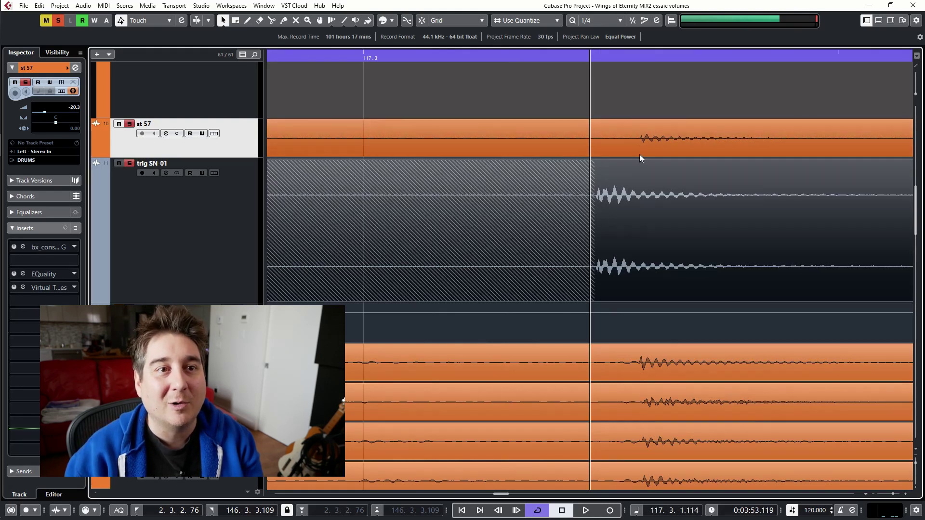
click(640, 174)
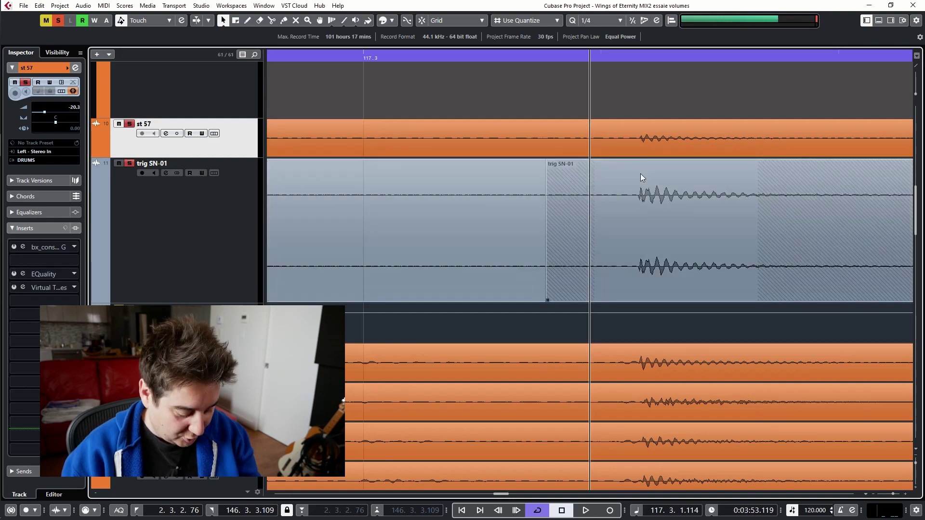
Step: Try deleting the short trig SN-01 patch event just before bar 30
key(g)
key(g)
key(g)
key(g)
key(g)
key(g)
key(g)
key(g)
key(g)
key(g)
key(g)
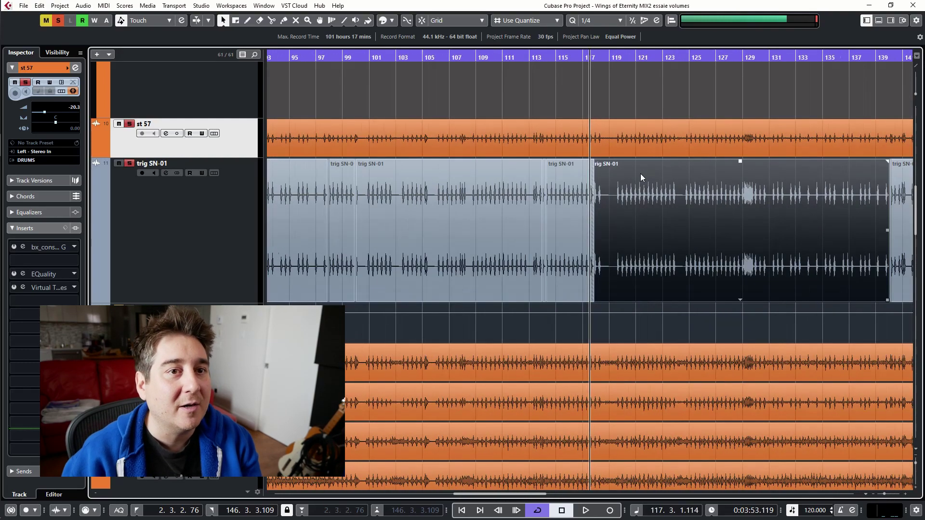
key(g)
click(317, 59)
key(h)
key(h)
key(h)
key(h)
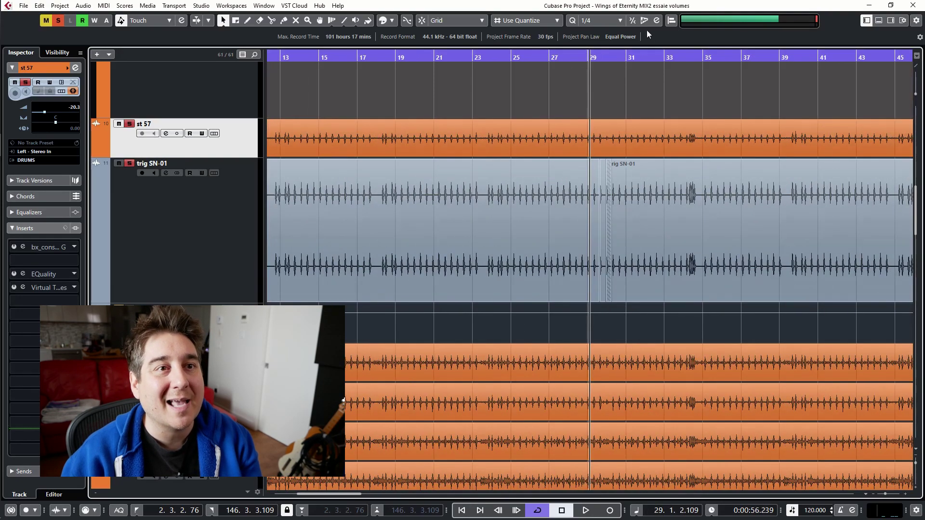
key(h)
key(h)
key(h)
key(h)
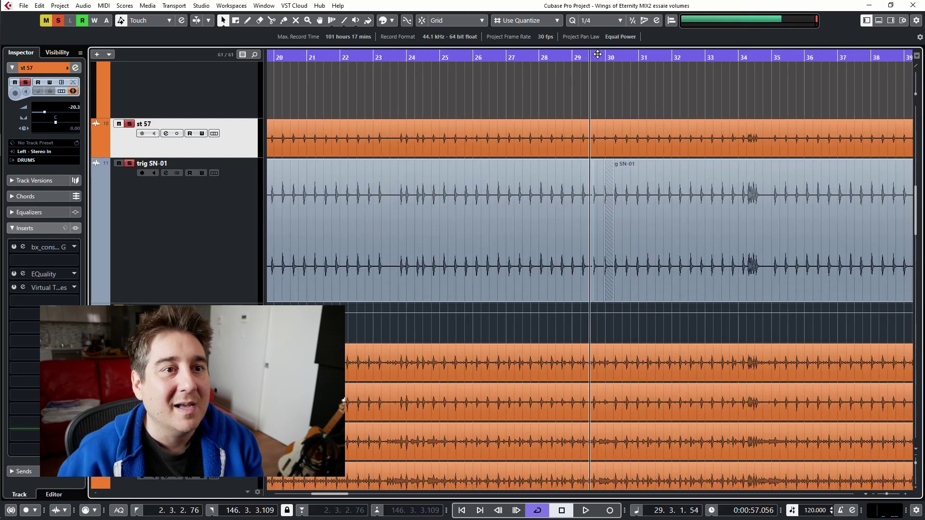
click(706, 260)
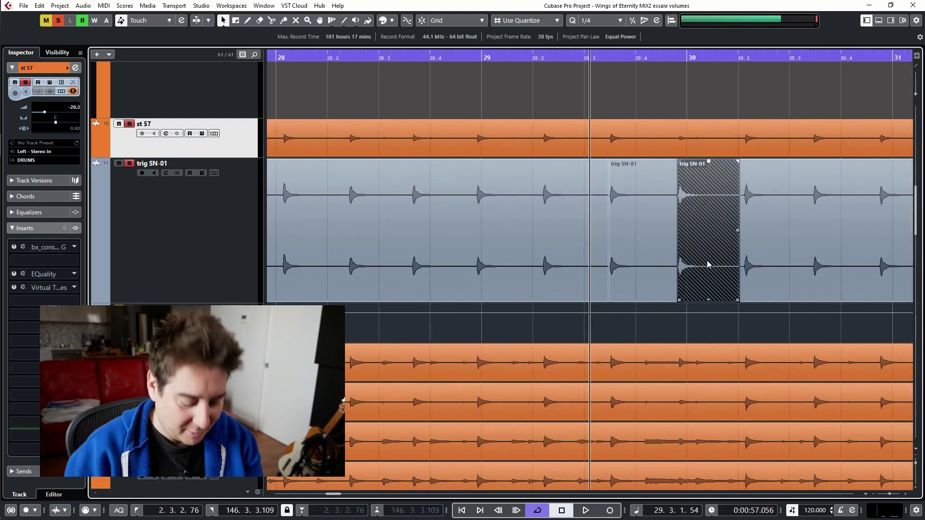
key(ctrl+z)
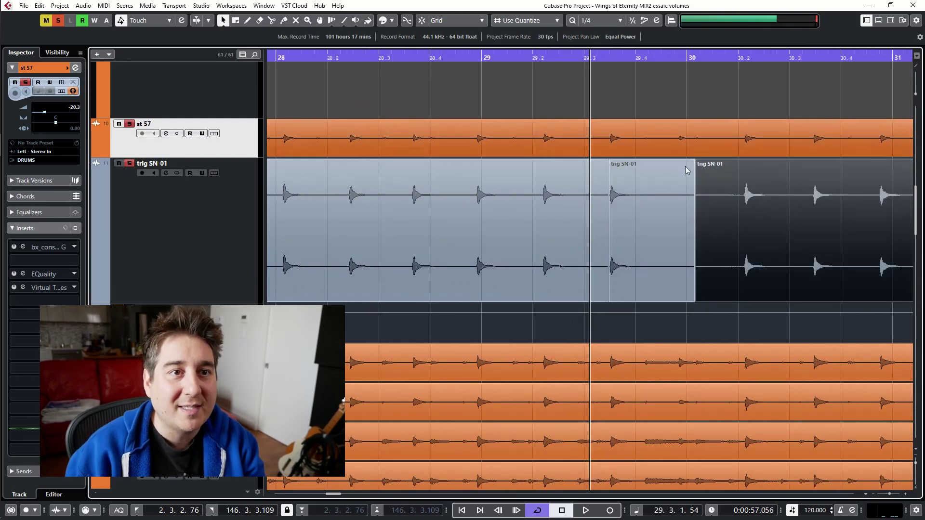
key(ctrl+shift+z)
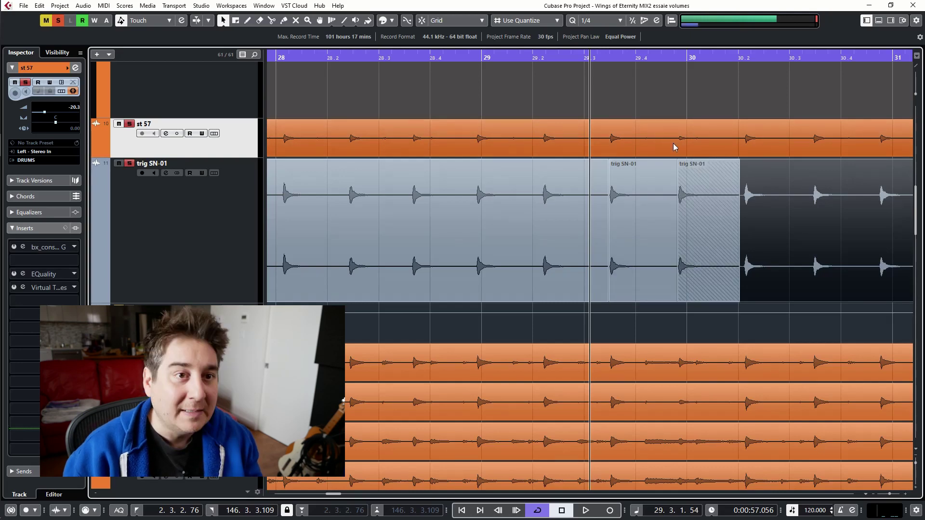
Step: Examine the event boundaries across the trig SN-01 track and the edit near bar 47
key(g)
key(g)
key(g)
key(g)
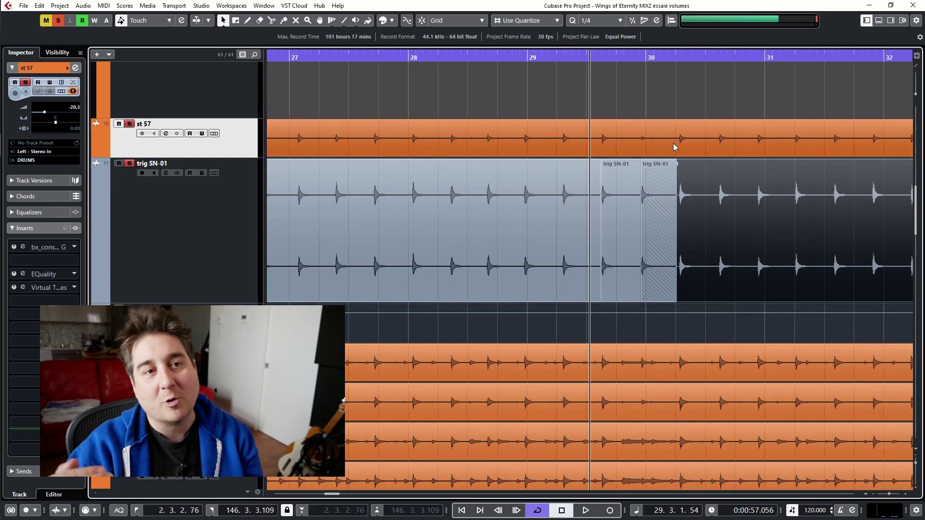
key(g)
key(g)
key(g)
key(g)
key(g)
key(g)
key(g)
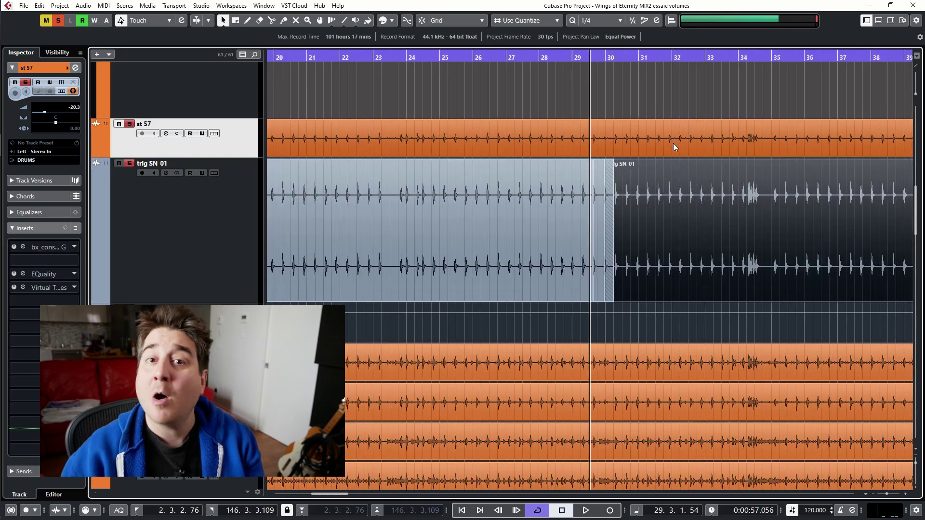
key(g)
key(g)
key(g)
key(g)
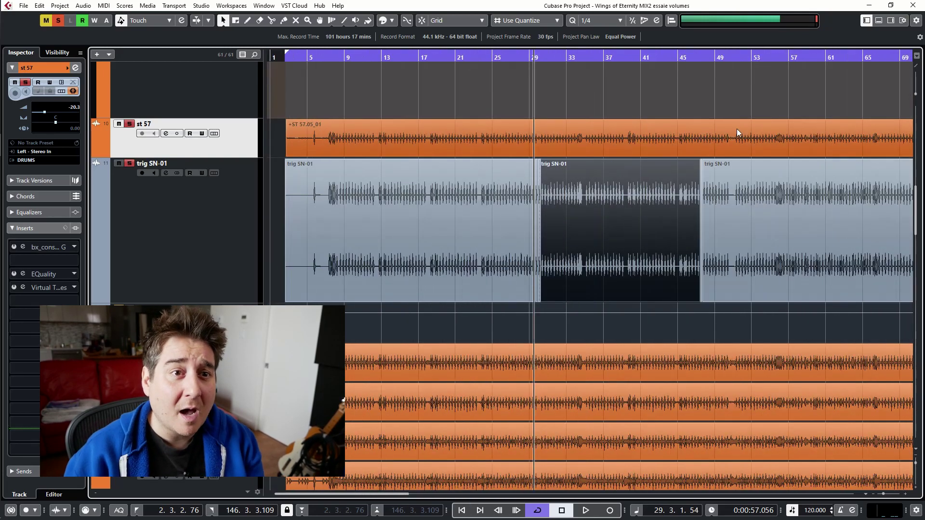
click(697, 55)
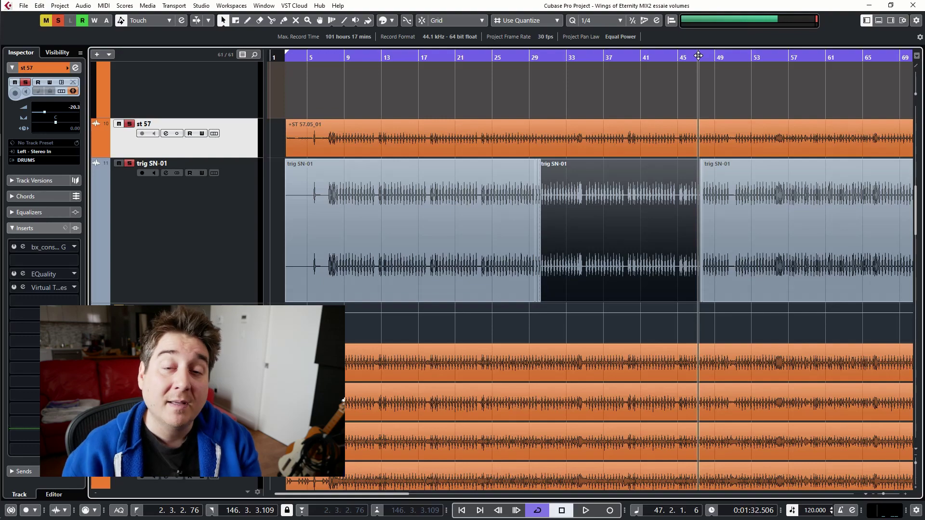
key(h)
key(h)
key(h)
key(h)
key(h)
key(g)
key(g)
key(g)
key(g)
key(g)
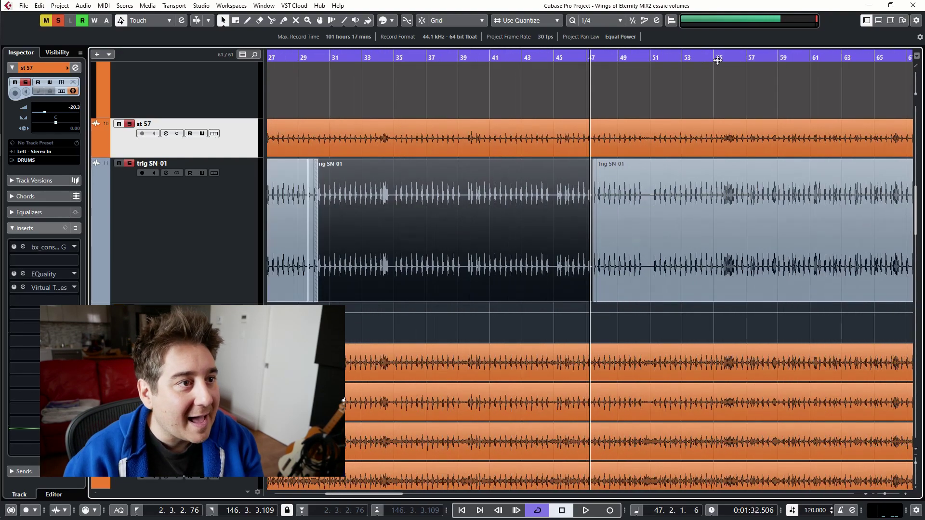
key(g)
key(g)
key(g)
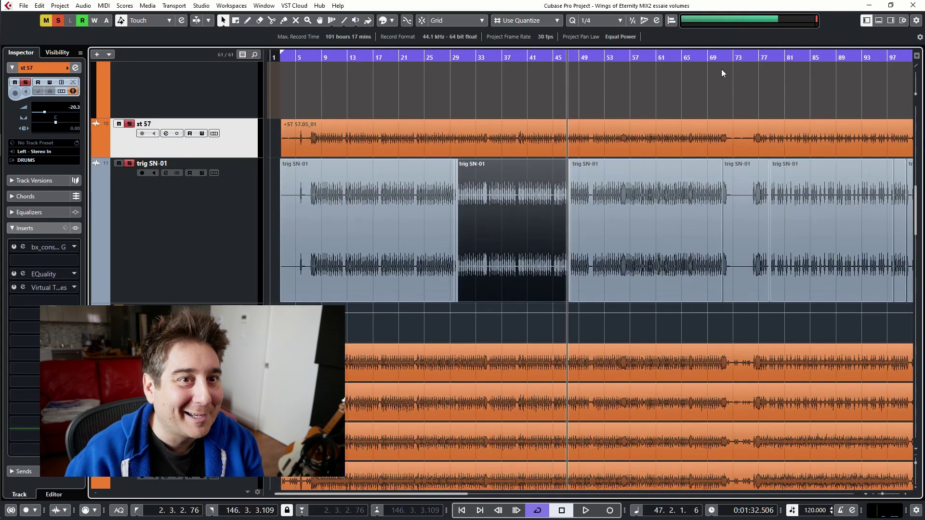
Step: Examine the short patch events on trig SN-01 between 71.2 and 71.3 against the hits on the st 57 track
click(722, 58)
key(h)
key(h)
key(h)
key(h)
key(h)
click(603, 57)
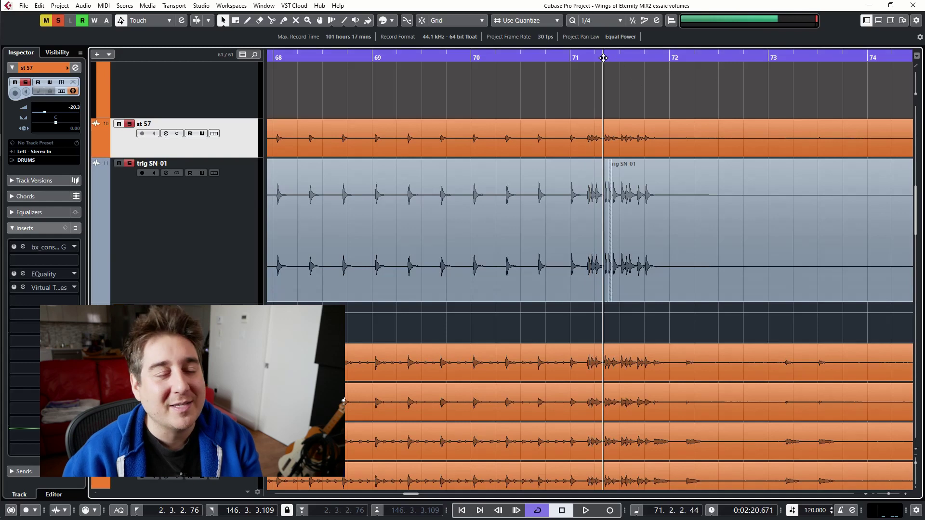
key(h)
key(h)
key(h)
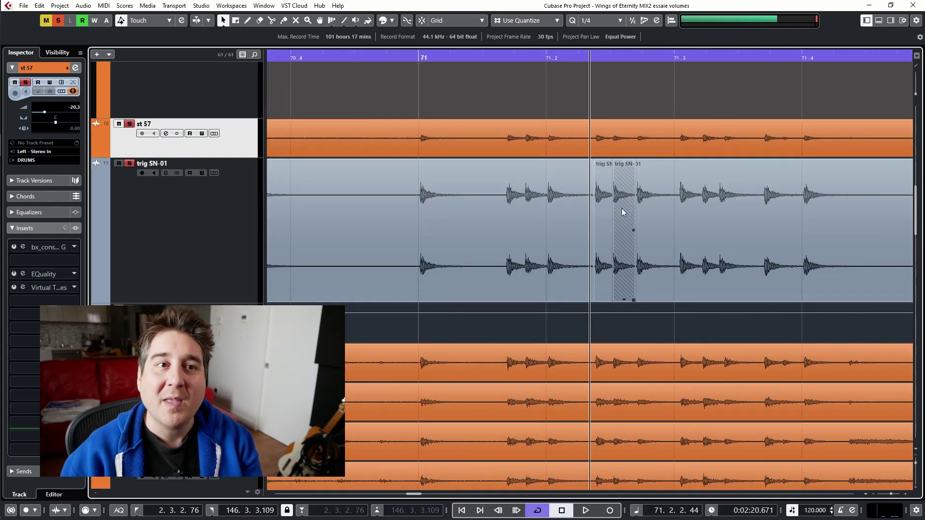
key(g)
key(g)
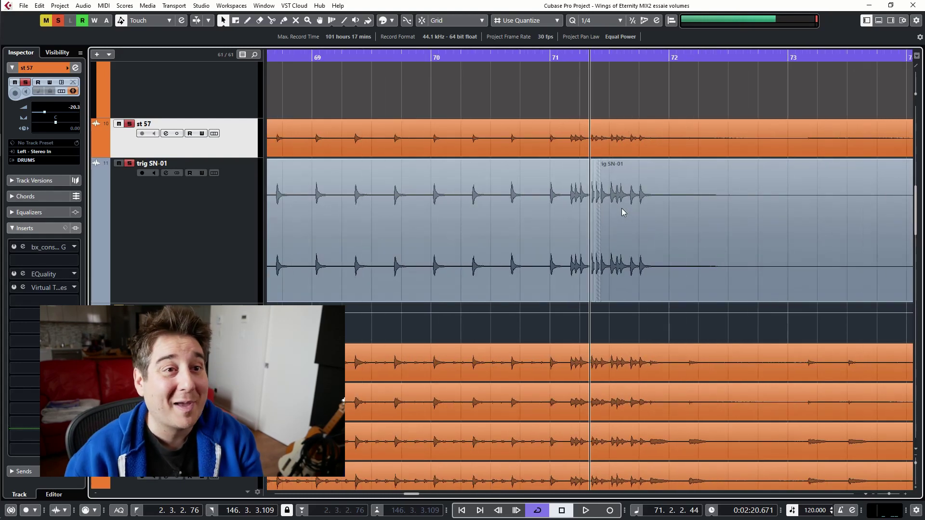
key(g)
key(g)
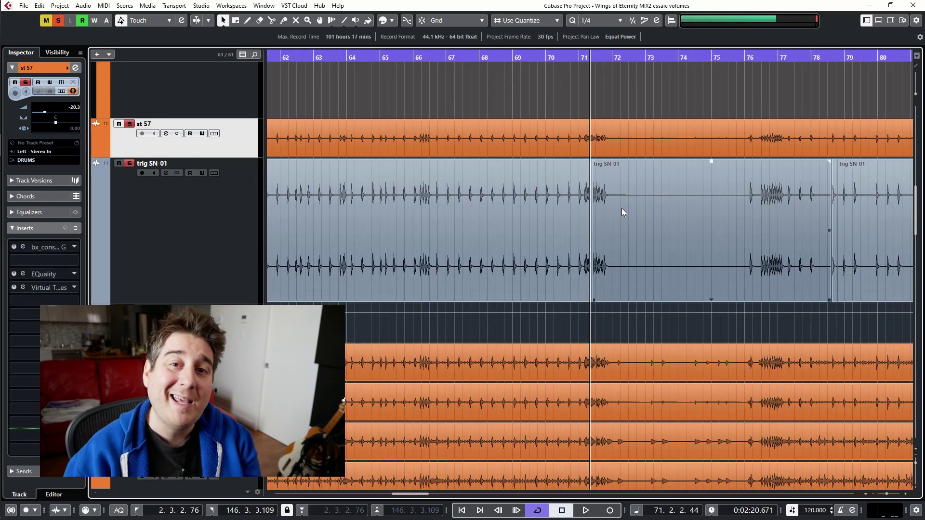
Step: Examine the trig SN-01 event boundaries before and after bar 71 across most of the song
key(g)
key(g)
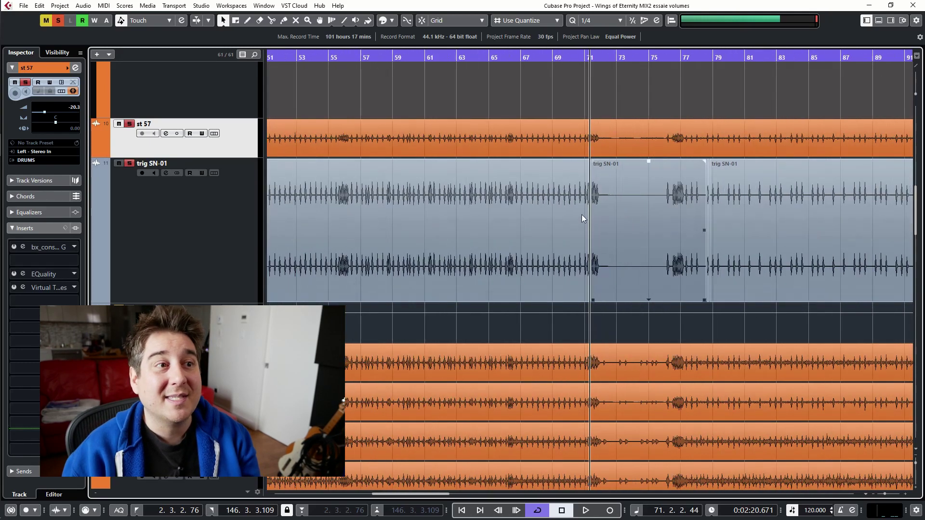
key(g)
key(g)
key(g)
key(g)
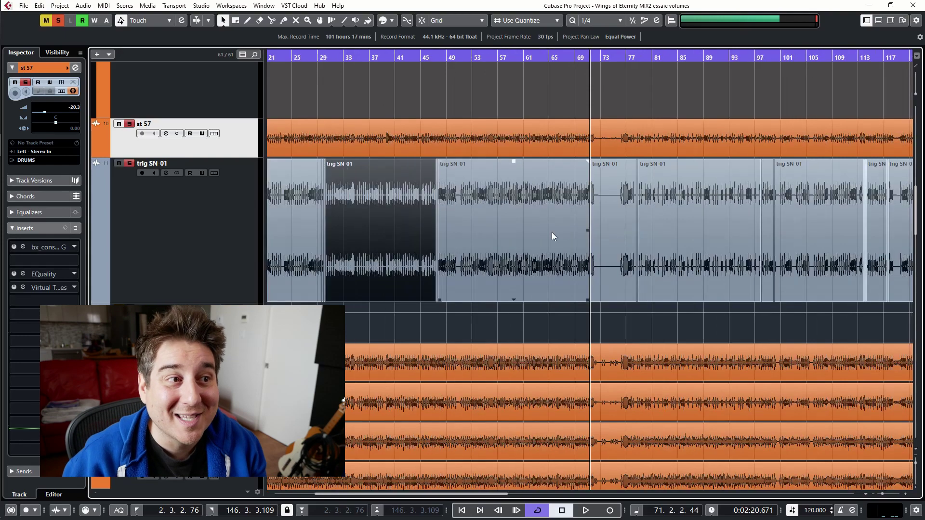
Step: Place the playhead just after bar 8 and compare the opening snare hits on st 57 and trig SN-01
click(302, 57)
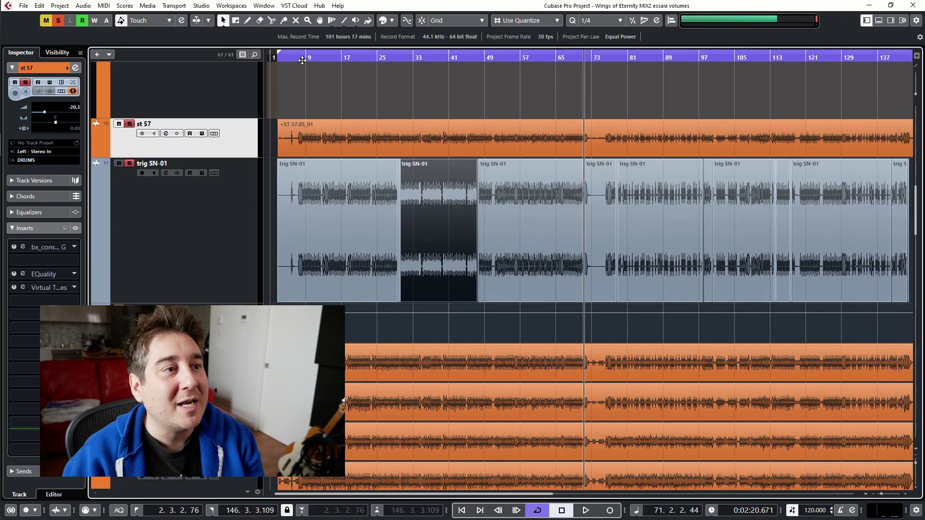
drag(302, 59, 600, 305)
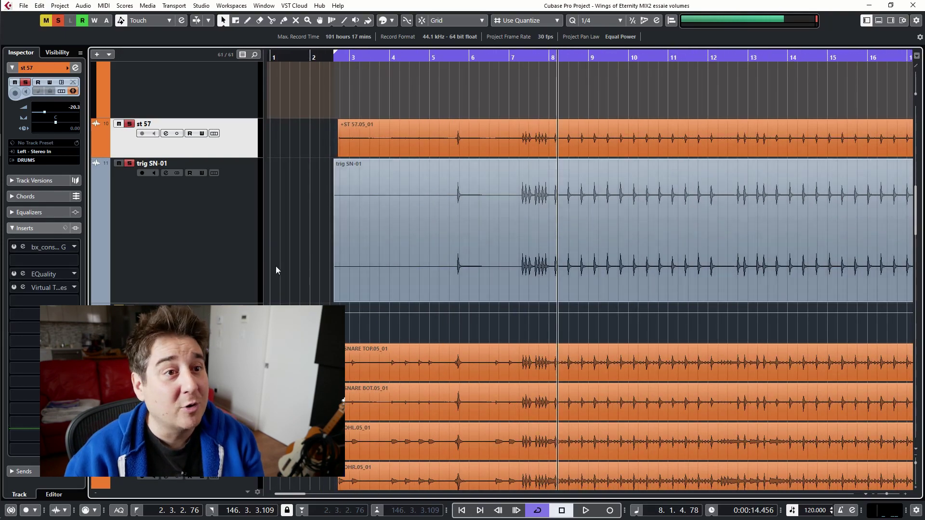
key(h)
key(h)
key(h)
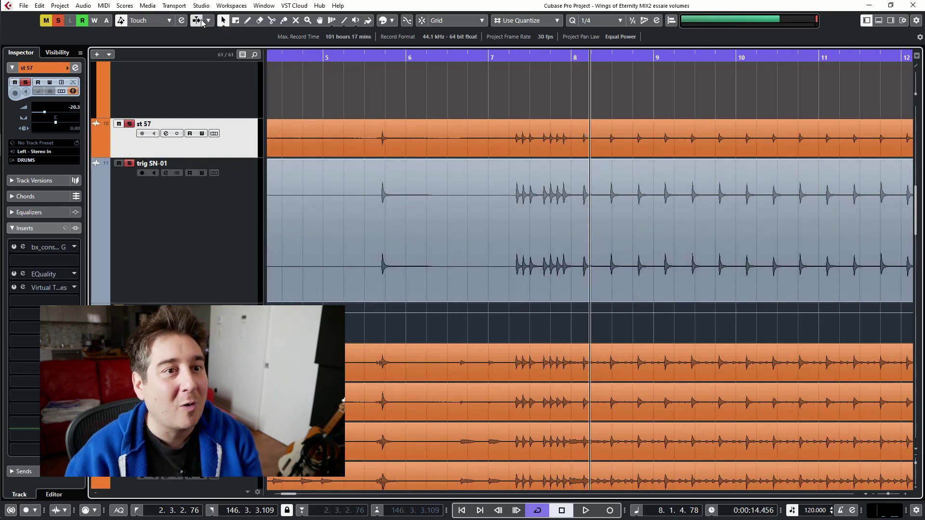
Step: Survey the trig SN-01 edits across the full song from bar 11, ending with the playhead in bar 138
click(820, 57)
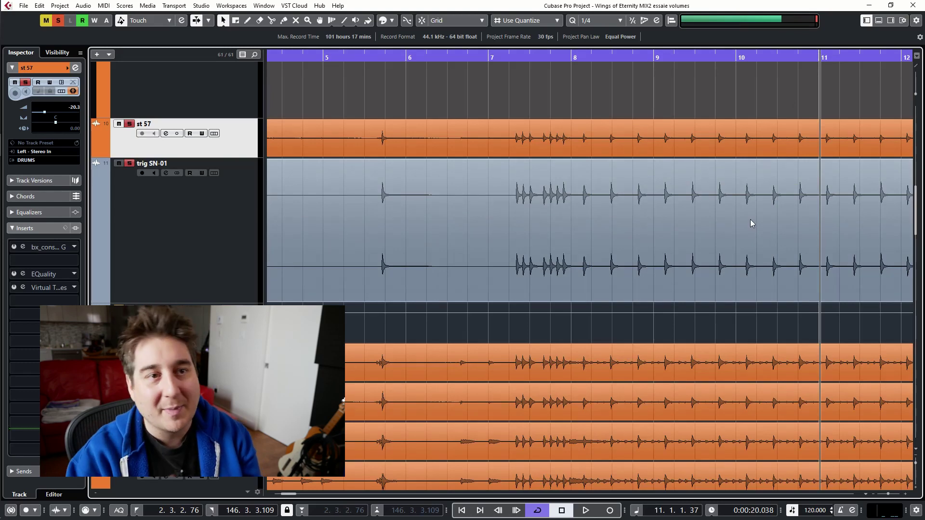
key(g)
key(g)
key(g)
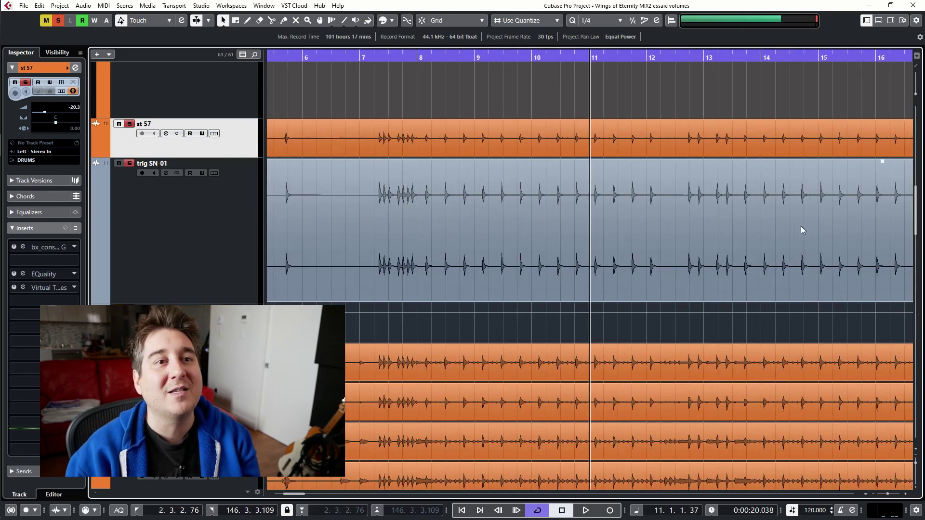
key(g)
key(g)
key(g)
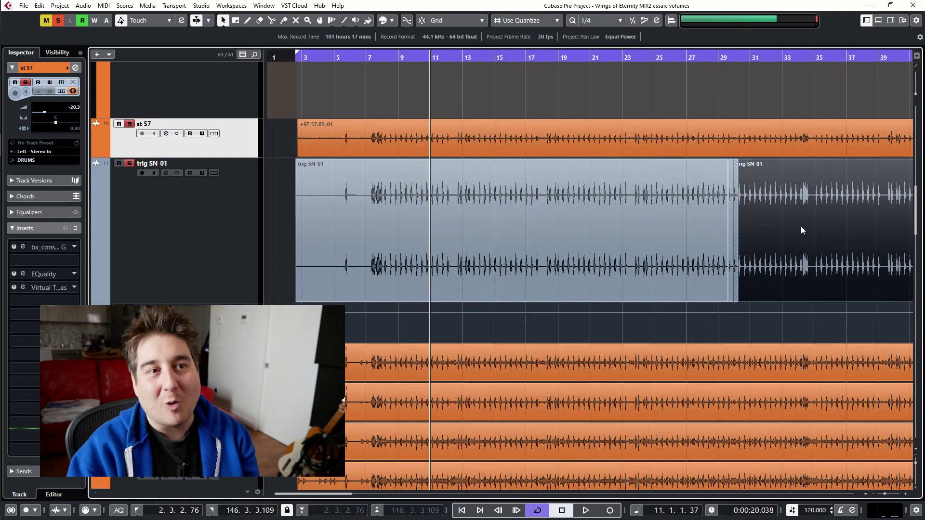
key(g)
key(g)
key(g)
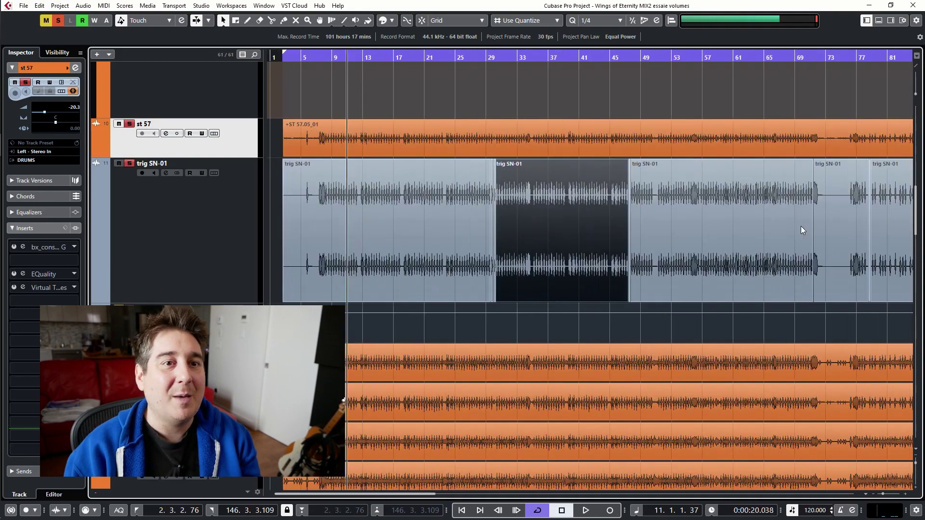
key(g)
key(g)
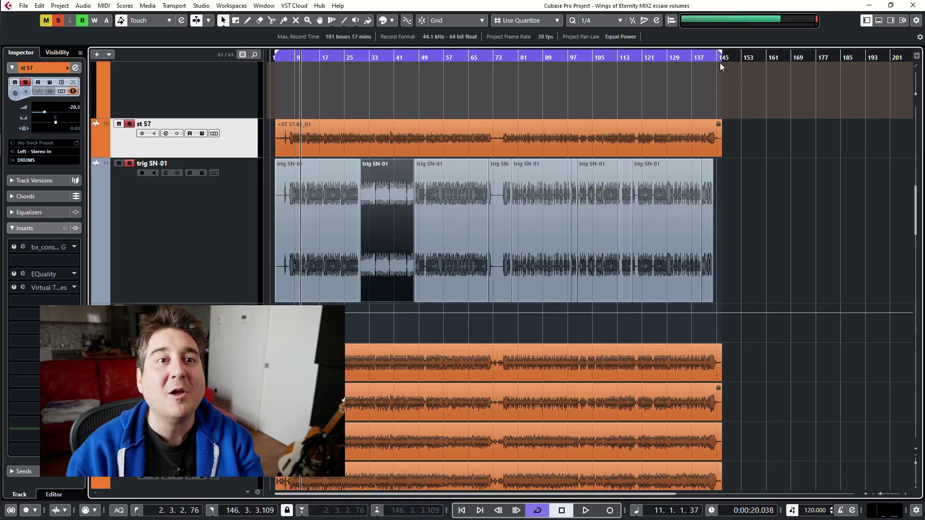
click(697, 57)
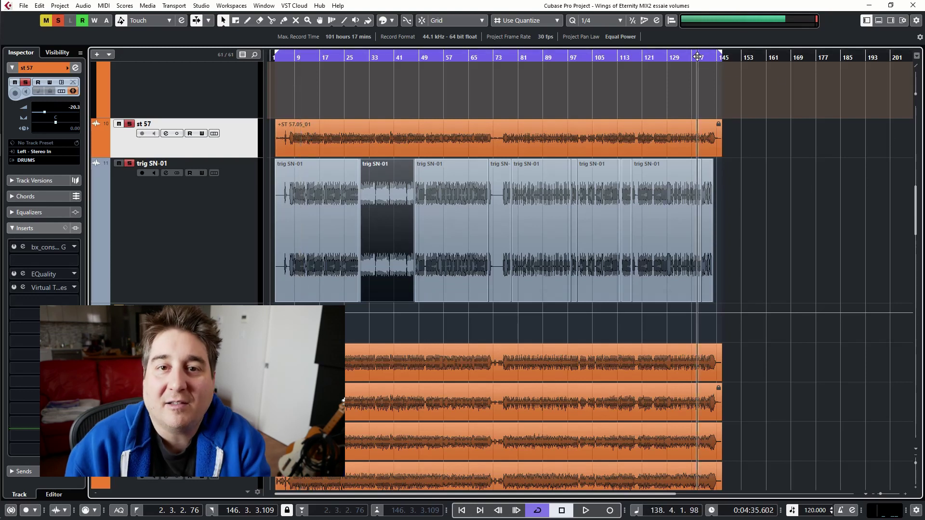